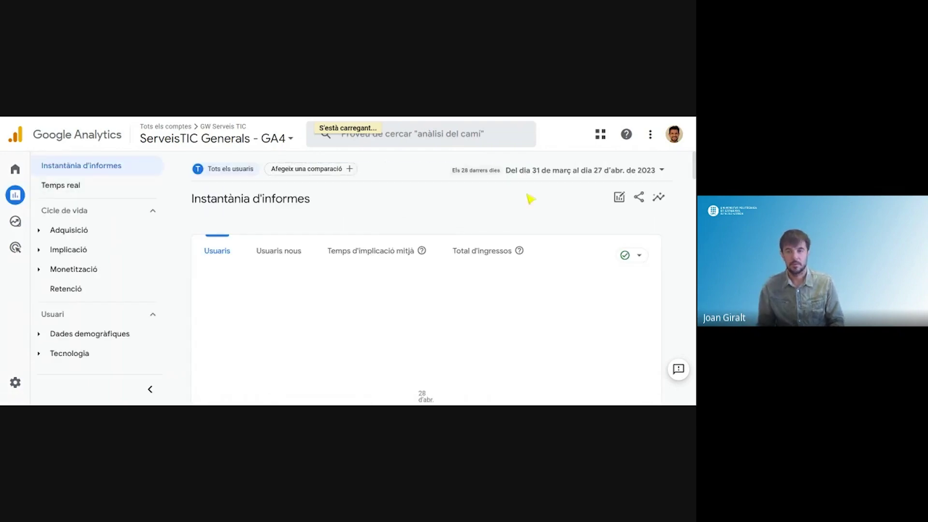
# - Set the report's date range to 15–31 March 2023 and apply it
pyautogui.click(549, 174)
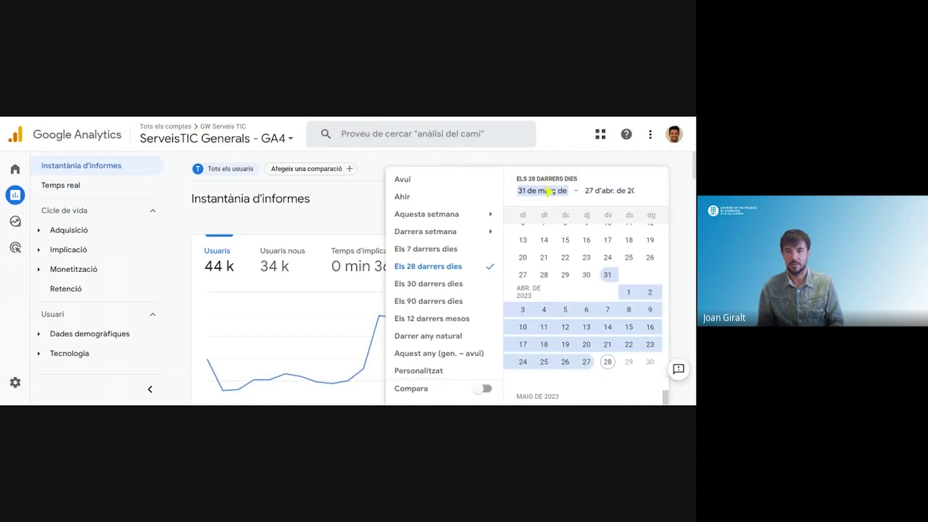
pyautogui.click(567, 243)
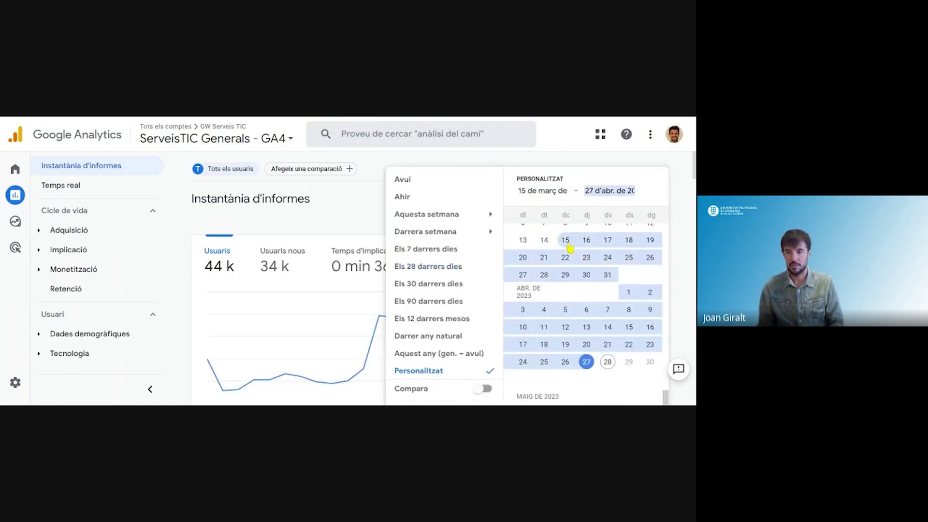
pyautogui.click(609, 279)
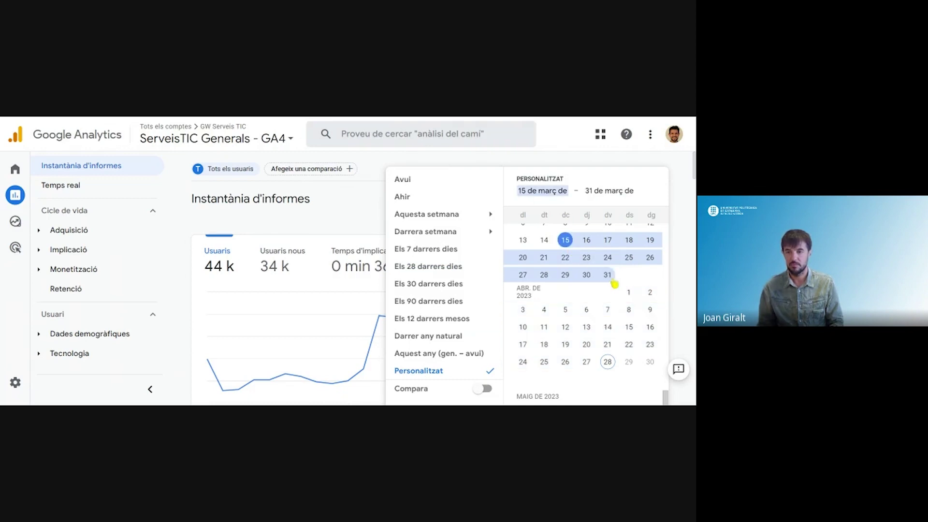
pyautogui.click(590, 361)
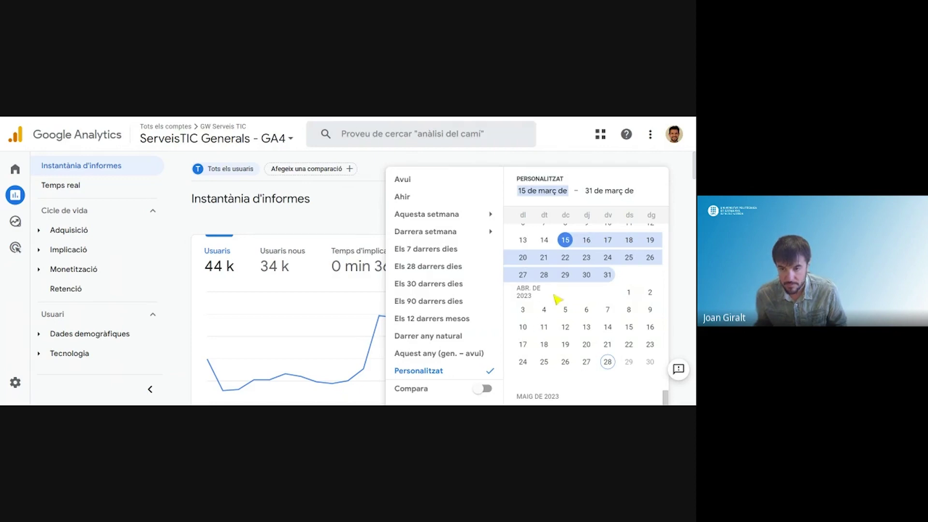
pyautogui.hotkey('ctrl', '-')
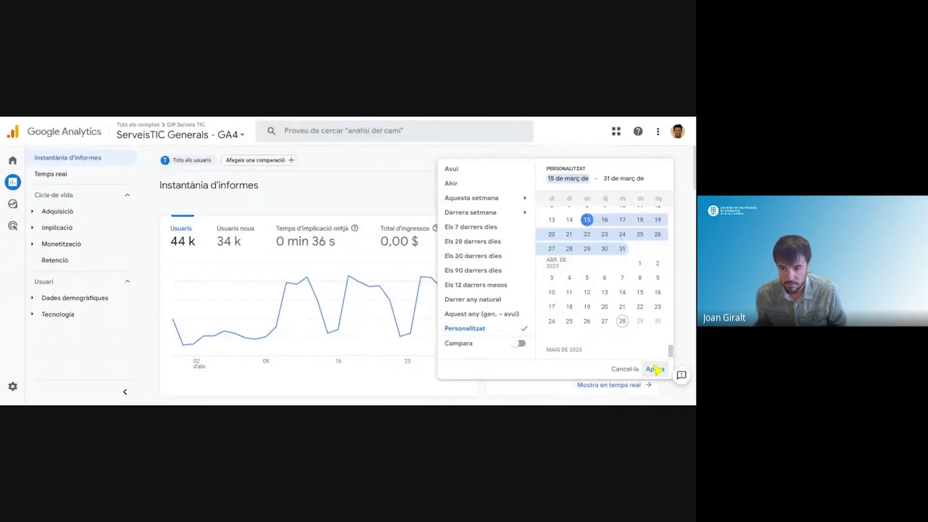
pyautogui.click(655, 370)
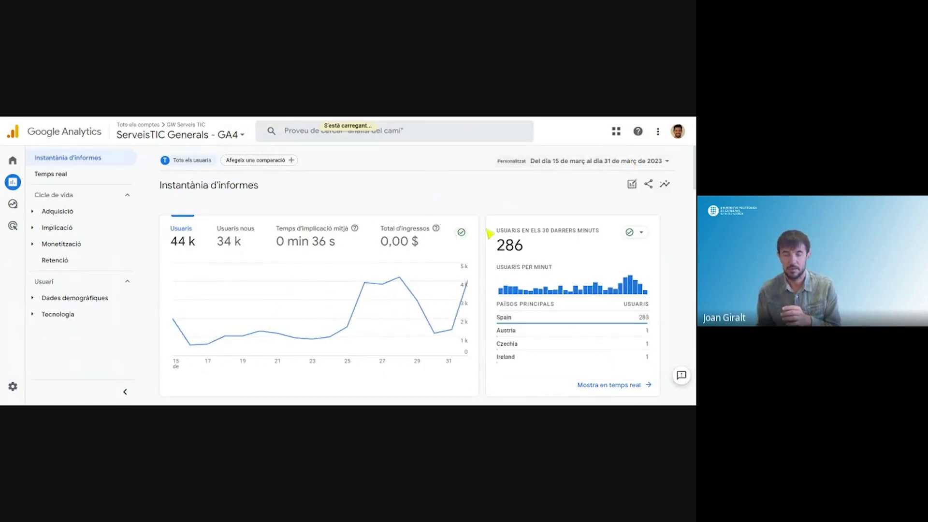
pyautogui.scroll(-3, 408, 231)
pyautogui.scroll(3, 390, 253)
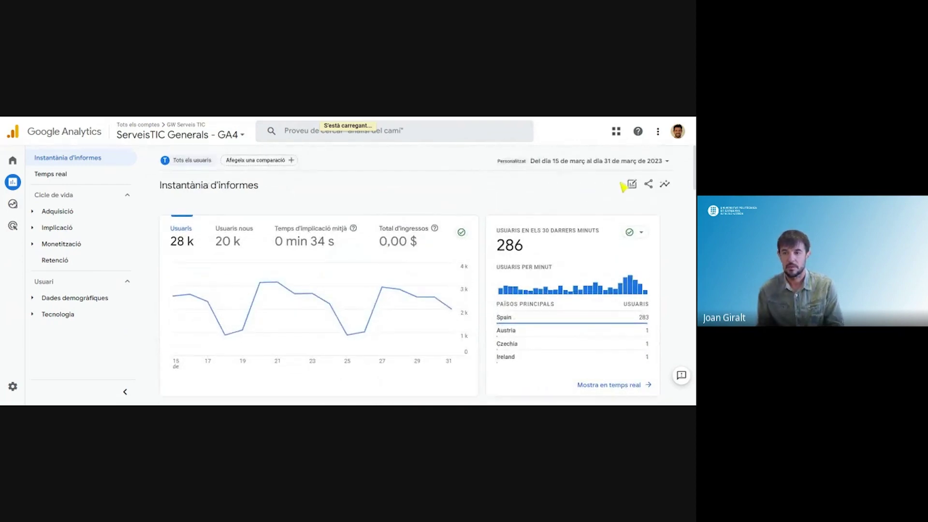
# - Start a new comparison for the report and choose Ciutat as the dimension of its first condition
pyautogui.click(631, 185)
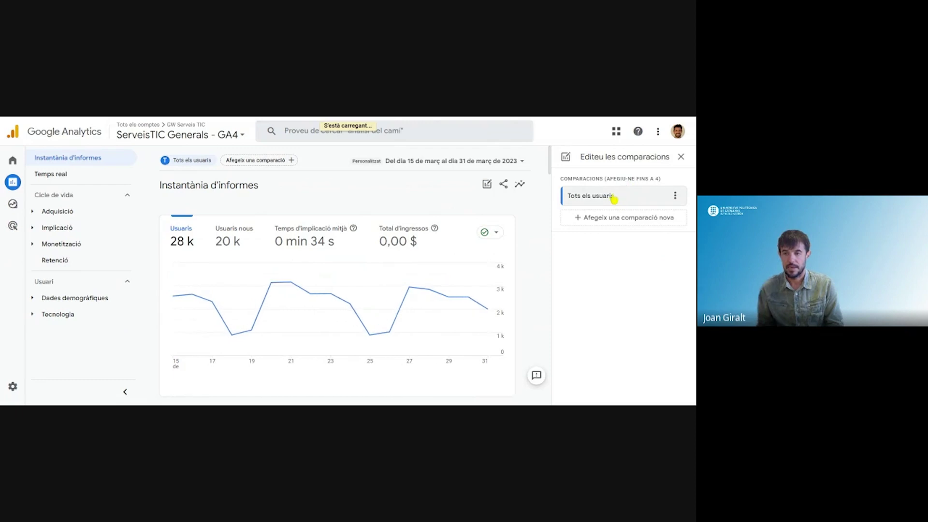
pyautogui.click(613, 218)
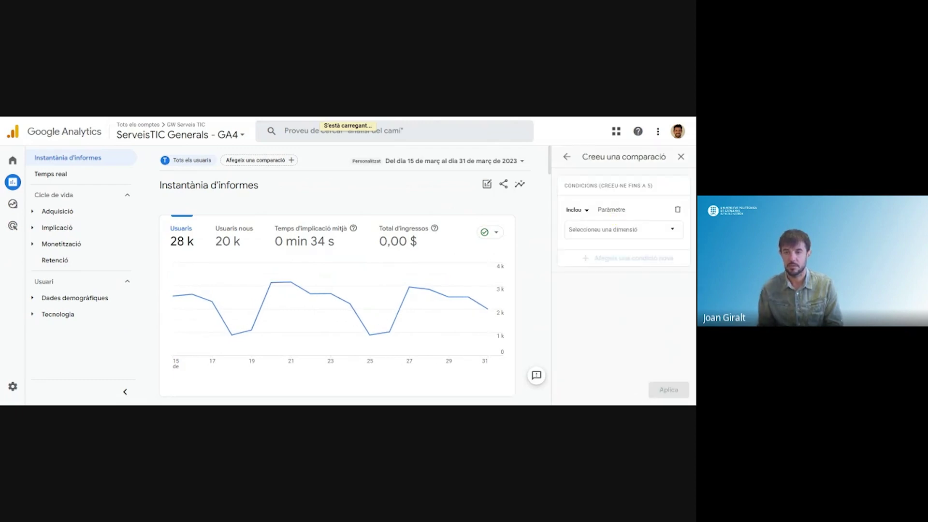
pyautogui.click(612, 228)
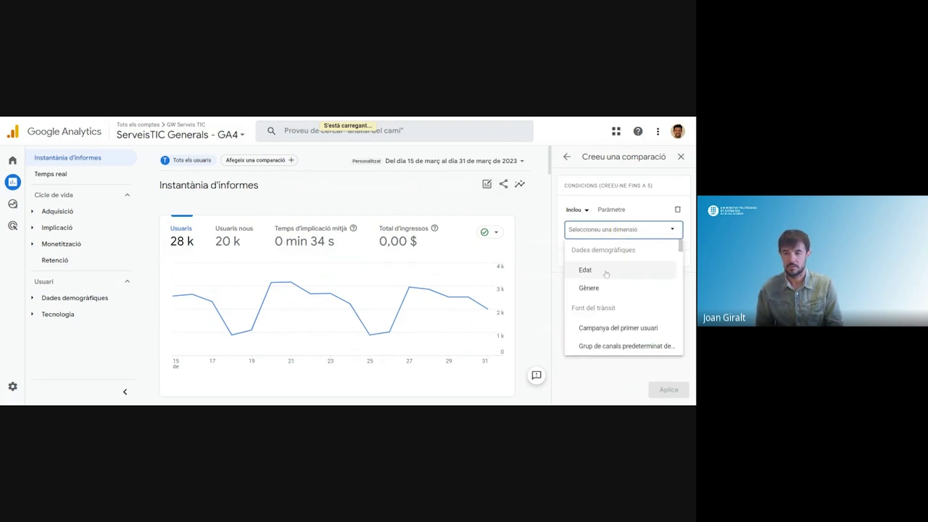
pyautogui.scroll(-3, 605, 288)
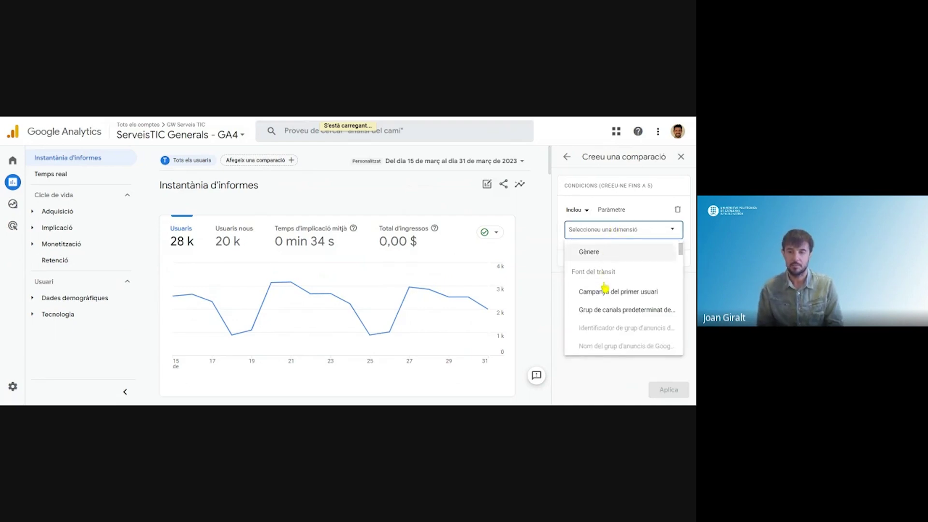
pyautogui.scroll(-3, 603, 310)
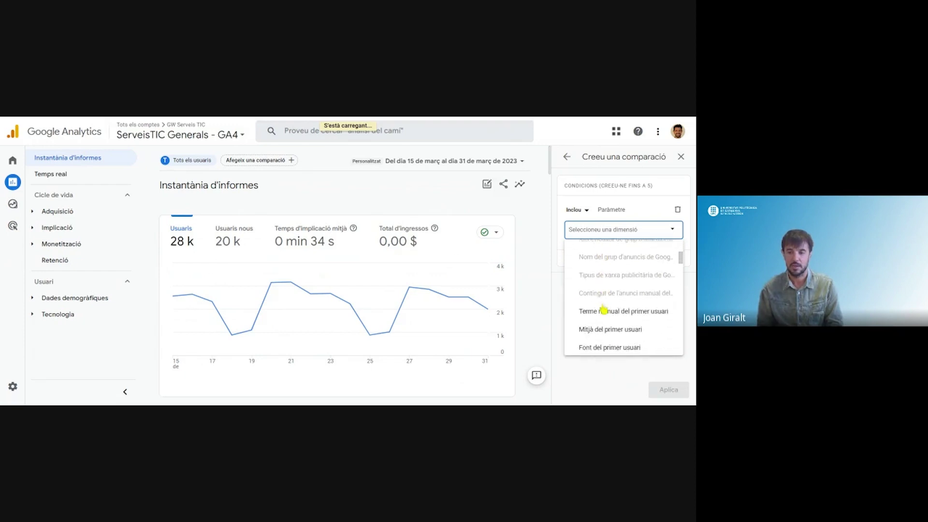
pyautogui.scroll(-5, 614, 293)
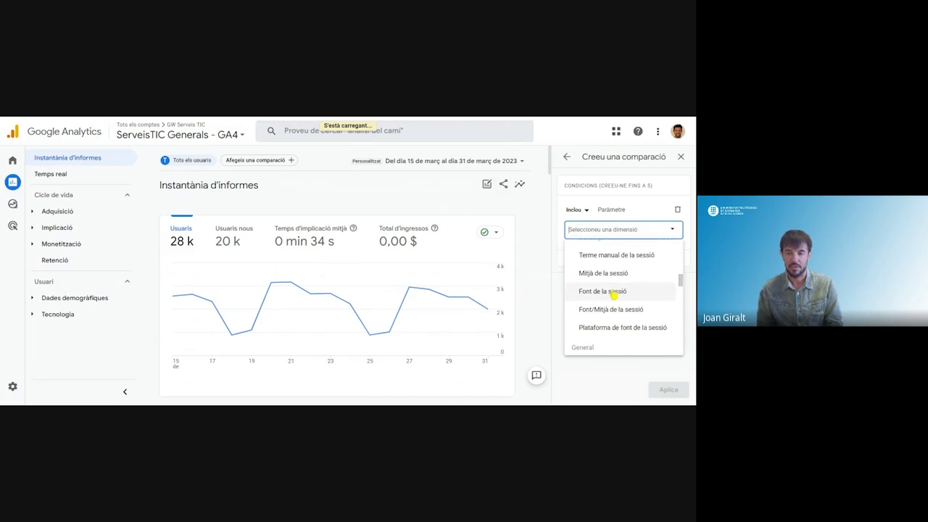
pyautogui.scroll(-5, 610, 292)
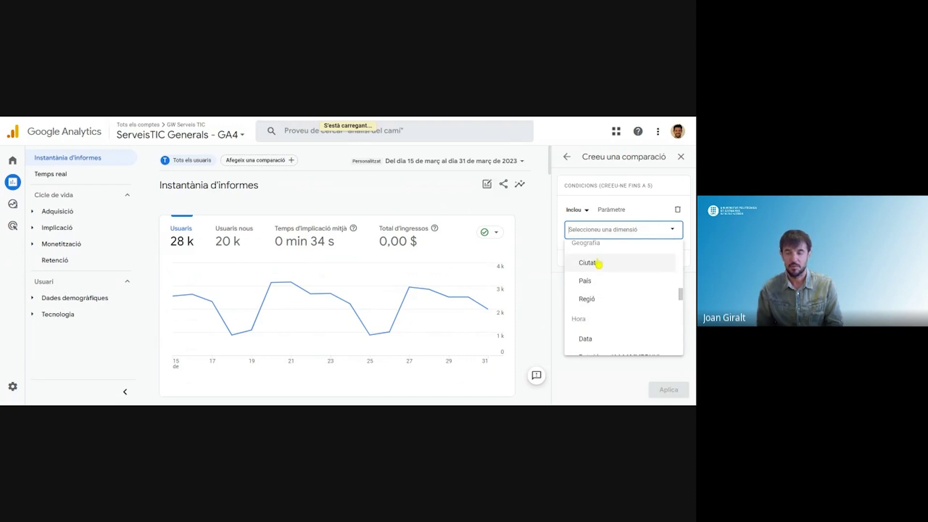
pyautogui.click(597, 265)
# - Include Barcelona and Madrid as the values of the Ciutat condition
pyautogui.click(598, 265)
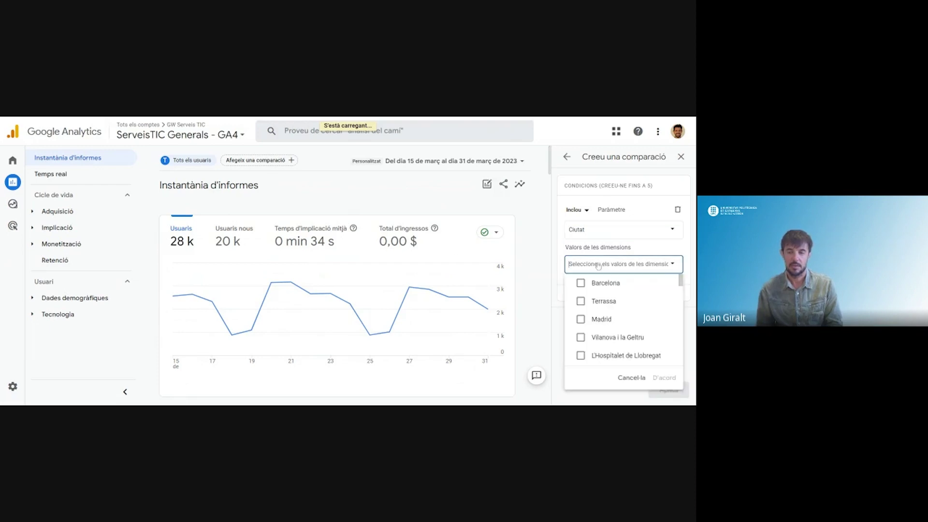
pyautogui.scroll(-5, 612, 316)
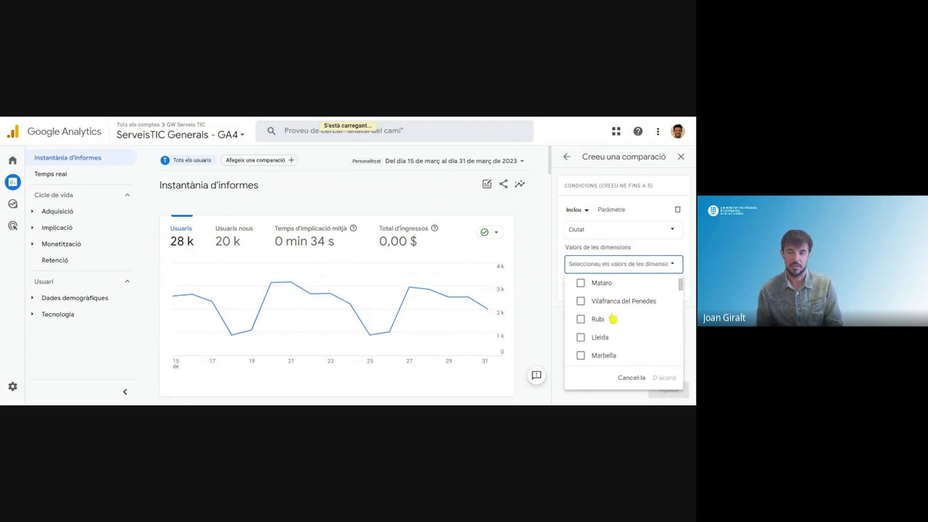
pyautogui.scroll(2, 612, 317)
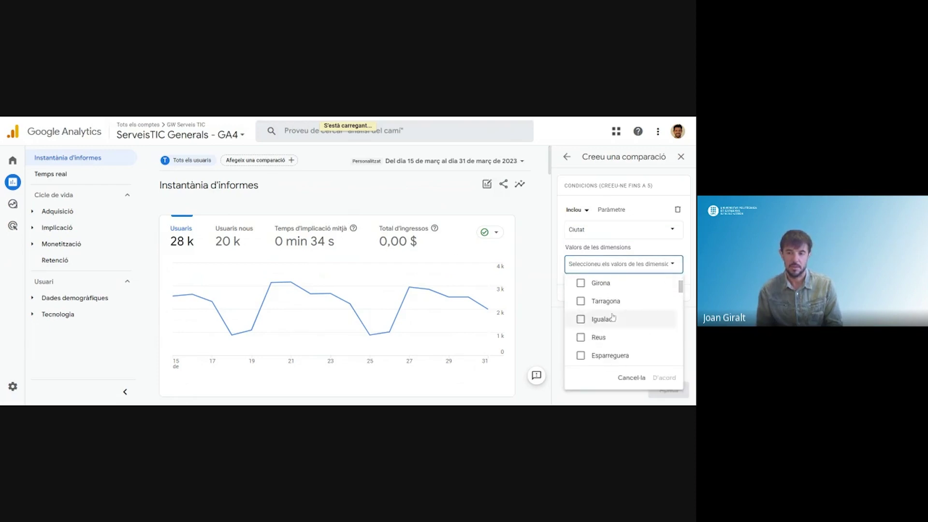
pyautogui.scroll(3, 611, 318)
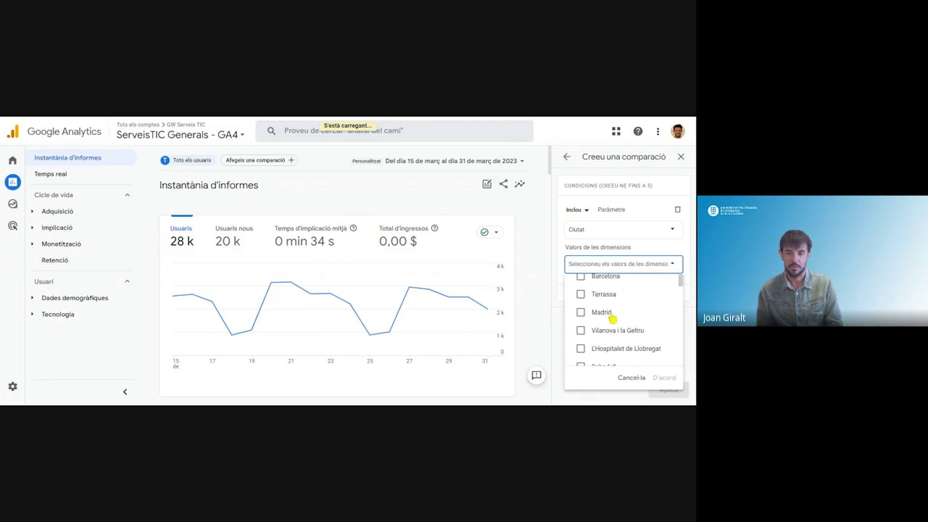
pyautogui.click(598, 283)
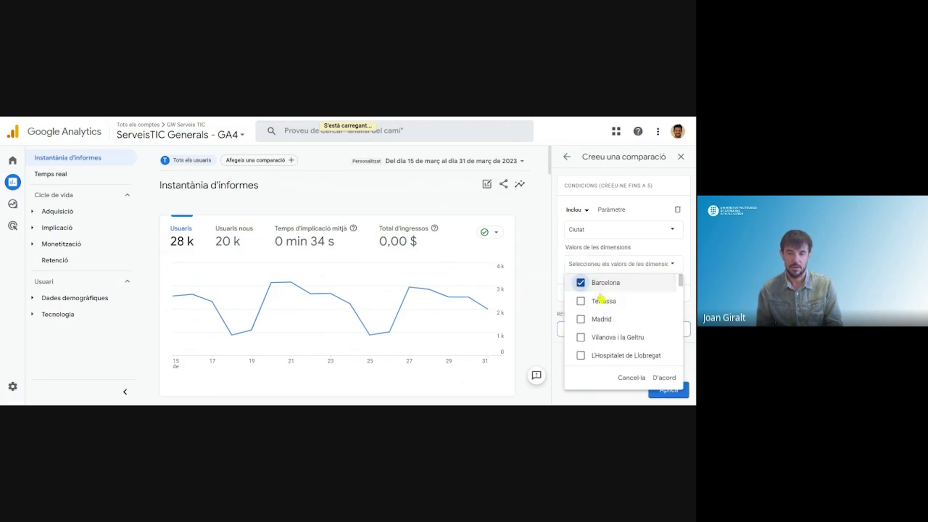
pyautogui.click(664, 378)
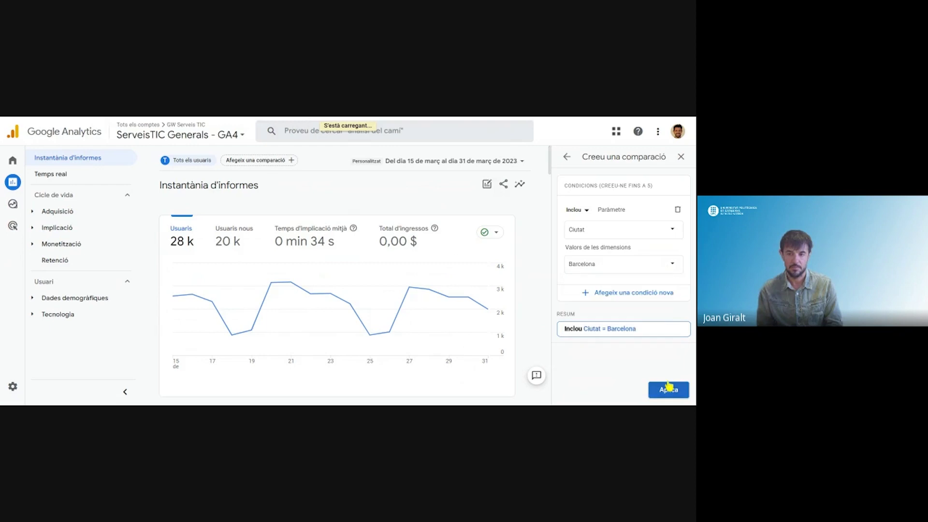
pyautogui.click(639, 270)
pyautogui.click(601, 318)
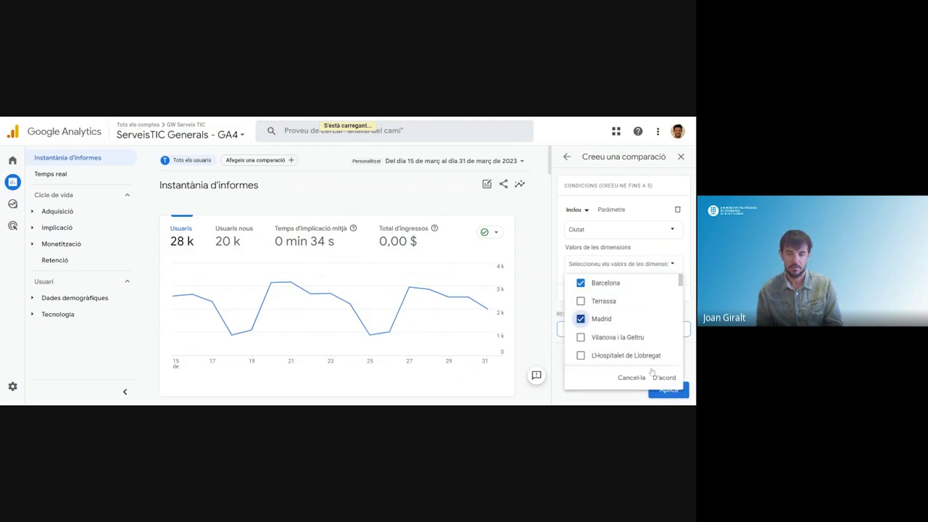
pyautogui.click(662, 377)
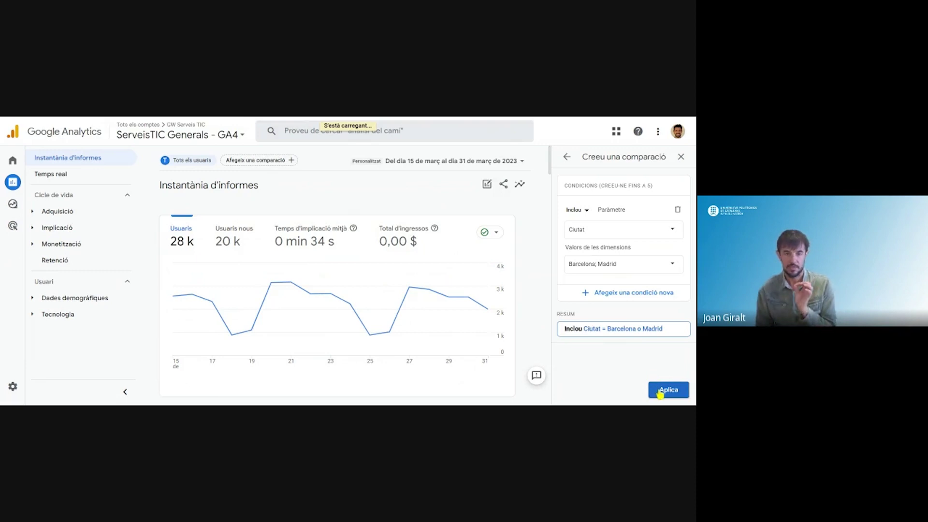
# - Add a second condition including Idioma with the value Catalan, and apply the comparison
pyautogui.click(623, 297)
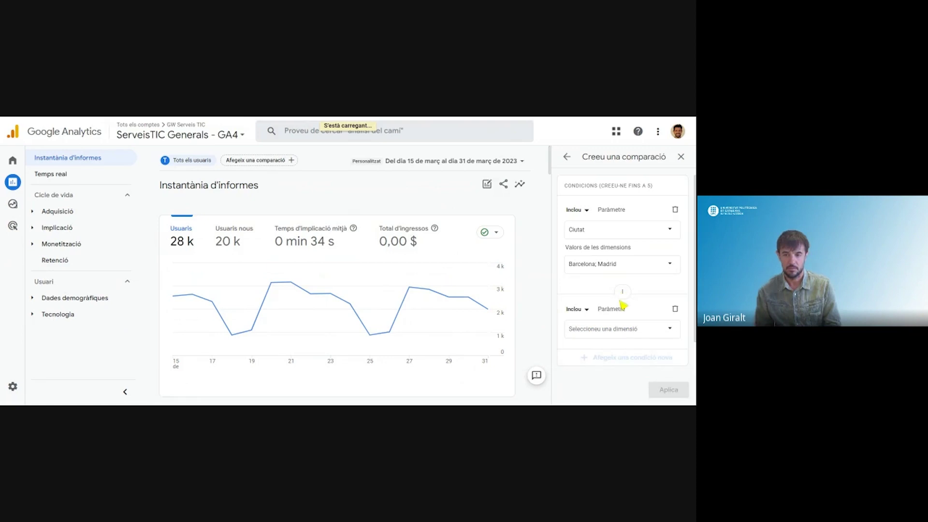
pyautogui.click(613, 330)
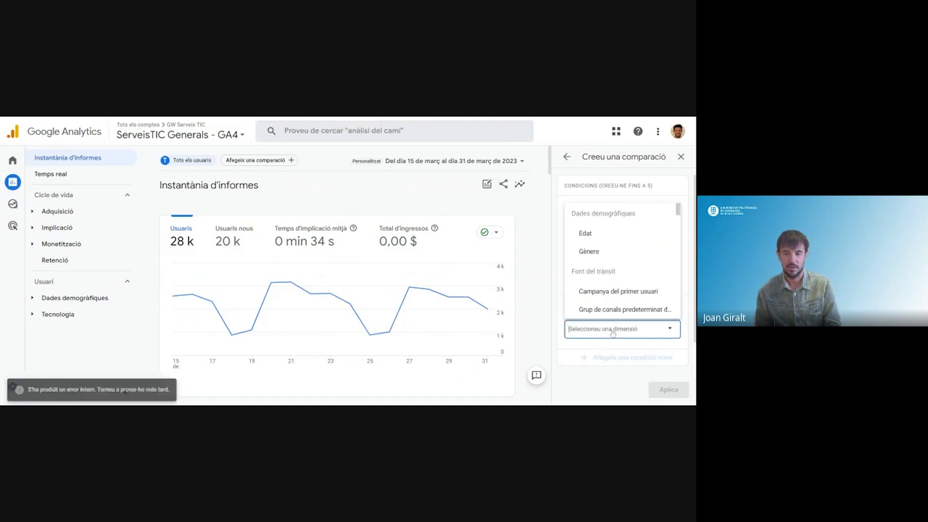
pyautogui.scroll(-4, 624, 273)
pyautogui.scroll(-5, 623, 277)
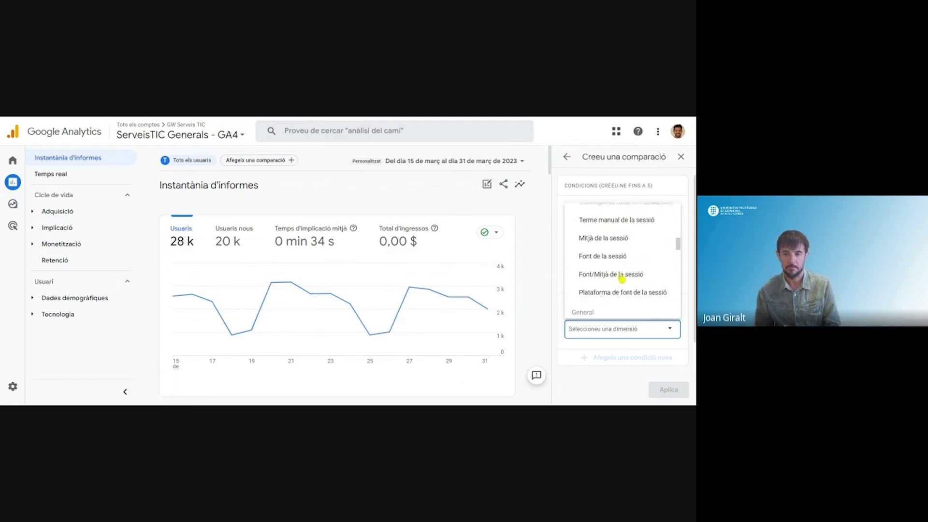
pyautogui.scroll(-5, 619, 279)
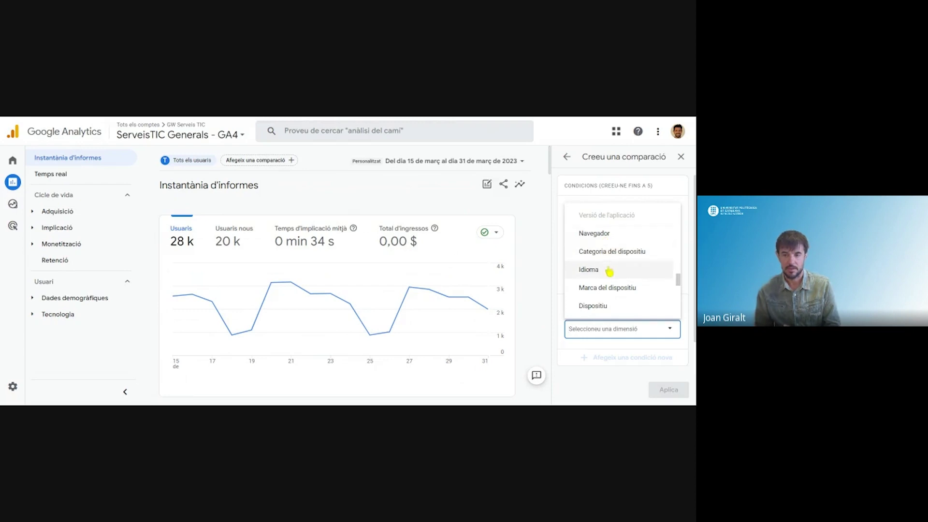
pyautogui.click(608, 270)
pyautogui.click(604, 364)
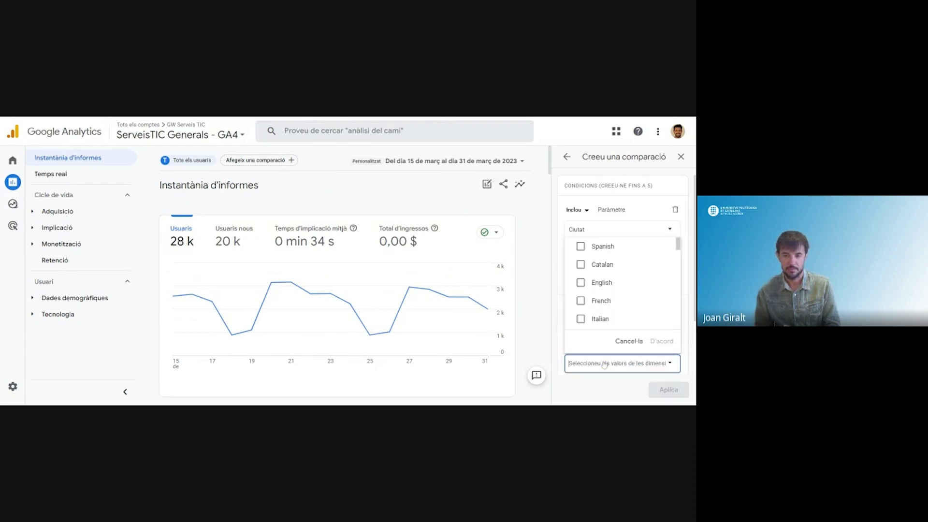
pyautogui.click(580, 265)
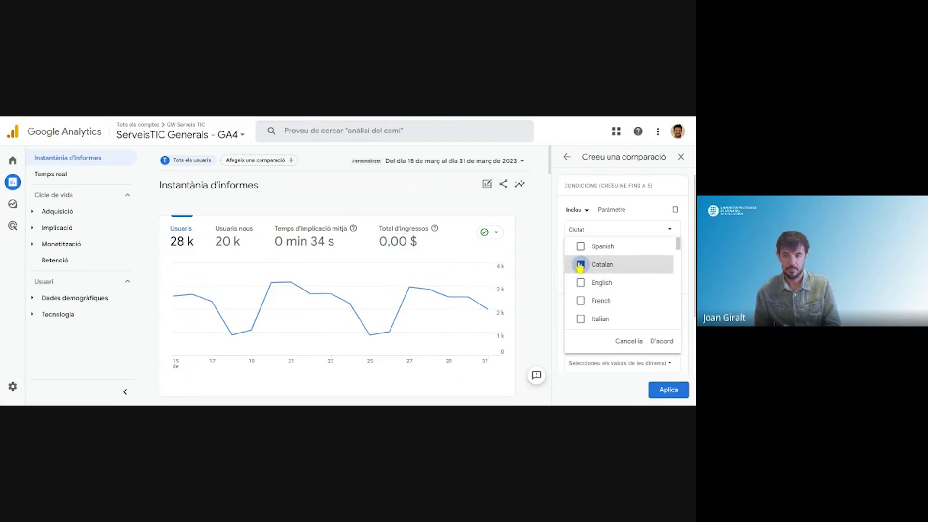
pyautogui.click(665, 341)
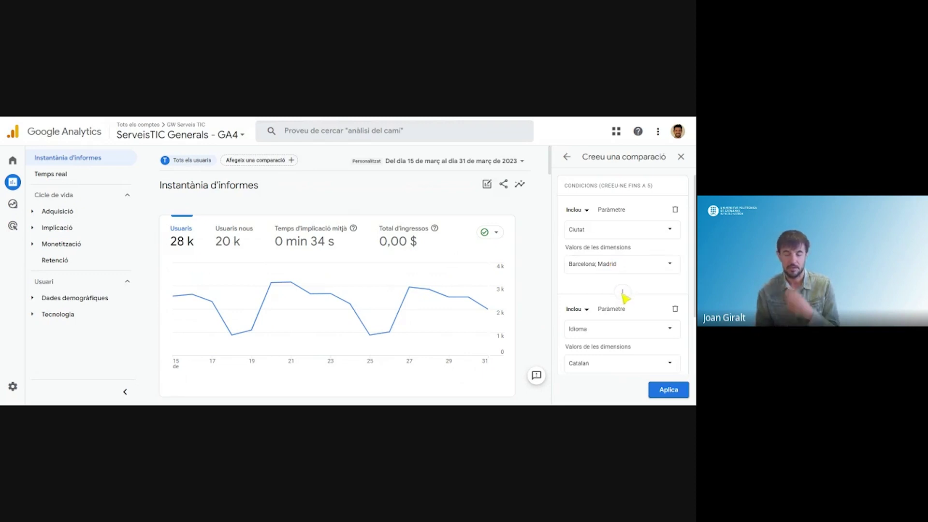
pyautogui.click(672, 388)
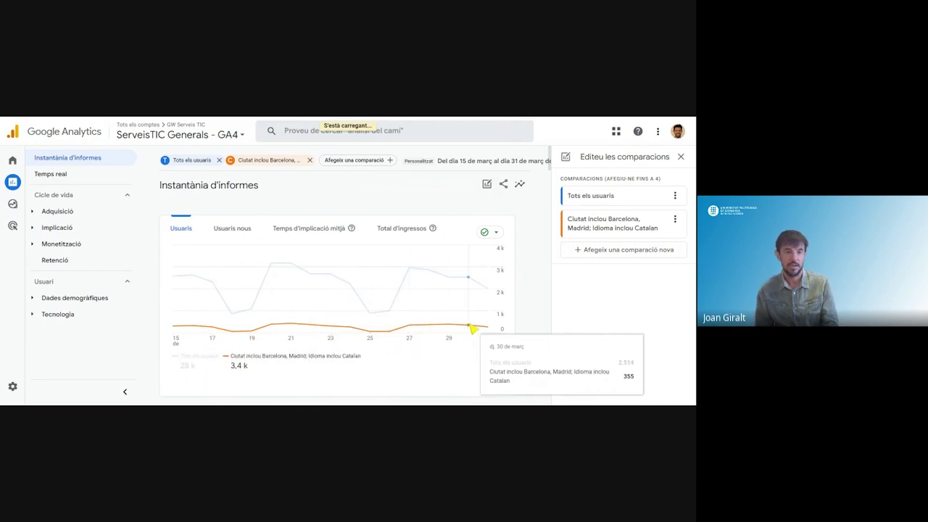
# - Remove the Tots els usuaris comparison and the Barcelona, Madrid and Catalan comparison from the report
pyautogui.scroll(-1, 269, 261)
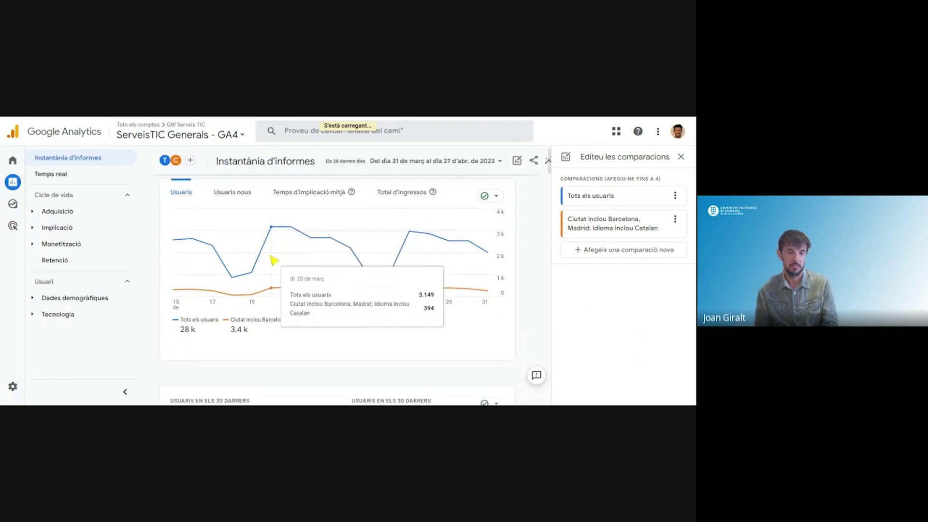
pyautogui.scroll(1, 247, 282)
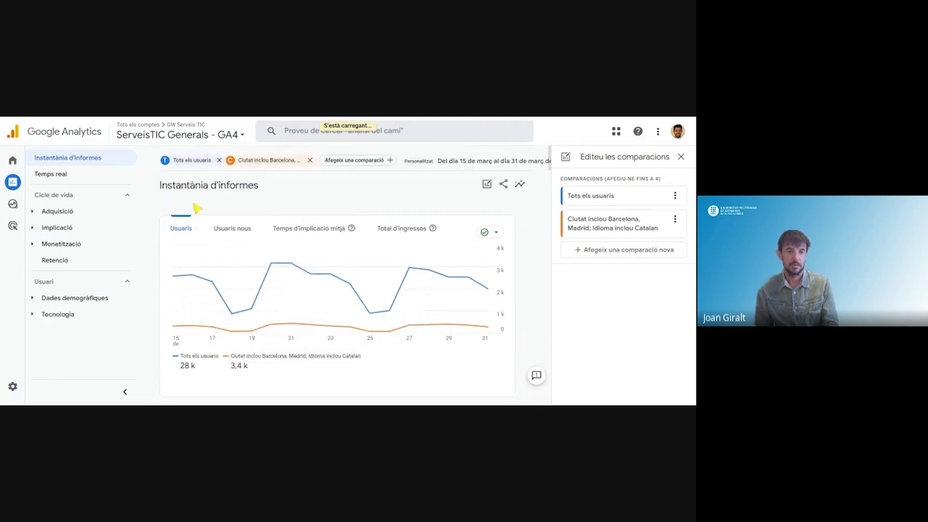
pyautogui.click(219, 161)
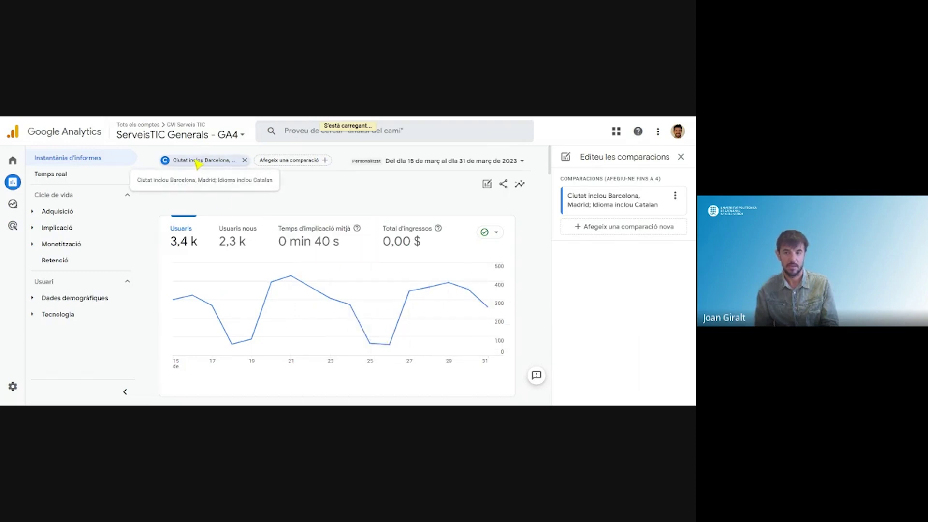
pyautogui.click(245, 162)
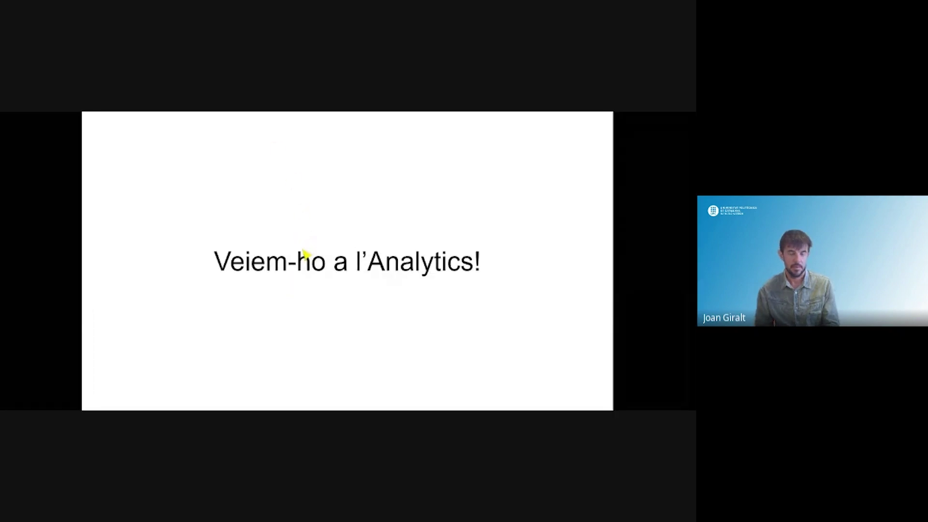
pyautogui.press('Right')
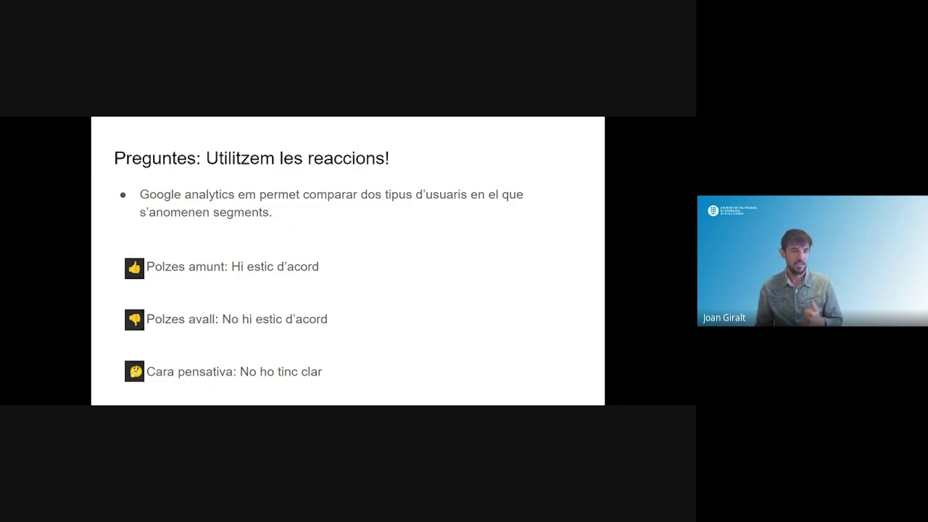
pyautogui.click(135, 268)
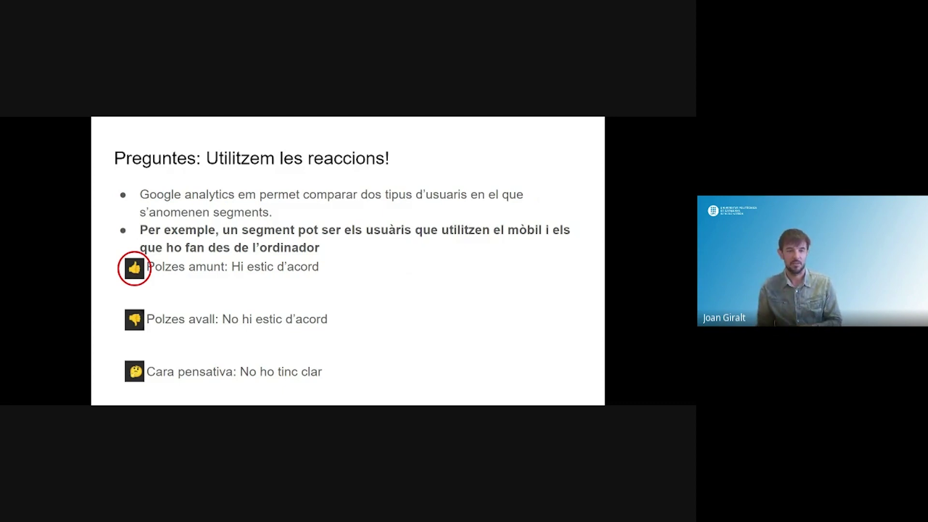
pyautogui.press('Right')
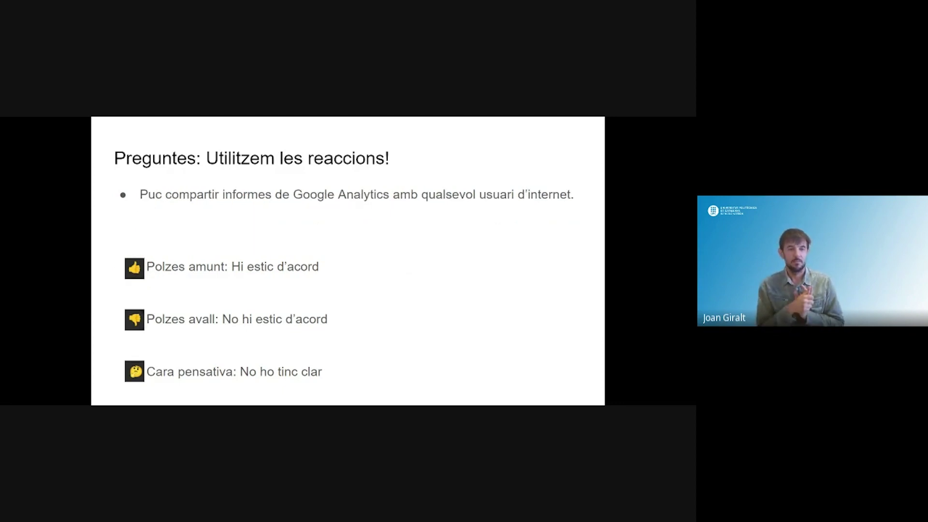
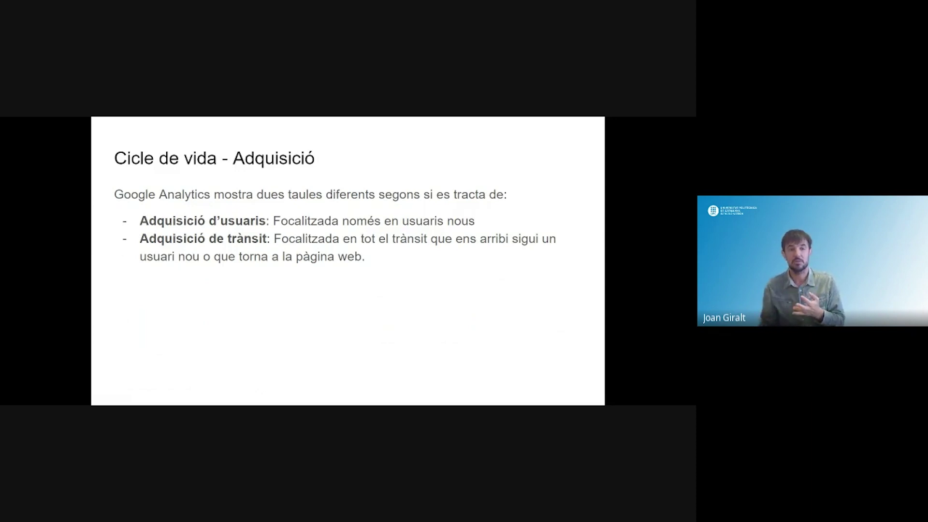
pyautogui.press('Right')
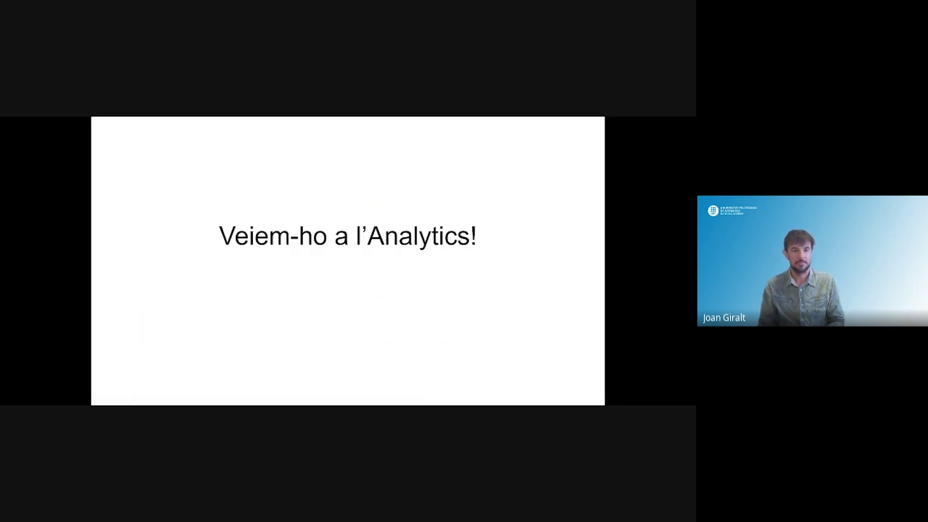
# - Switch to Google Analytics and open the Adquisició d'usuaris report from the Cicle de vida reports
pyautogui.hotkey('alt', 'Tab')
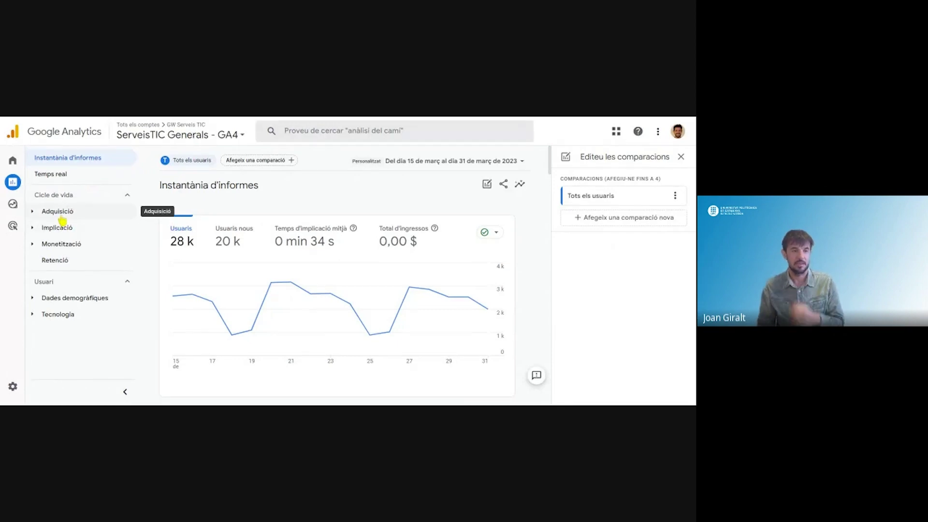
pyautogui.click(63, 211)
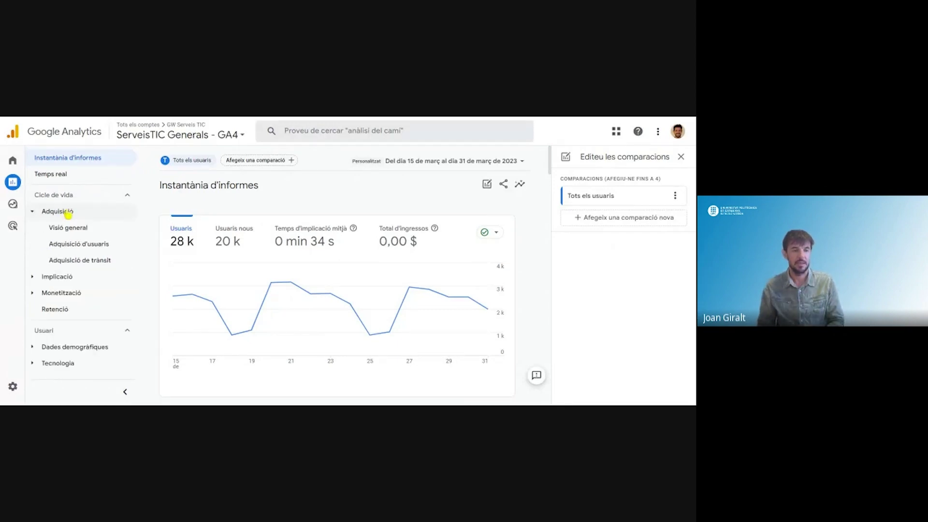
pyautogui.click(93, 251)
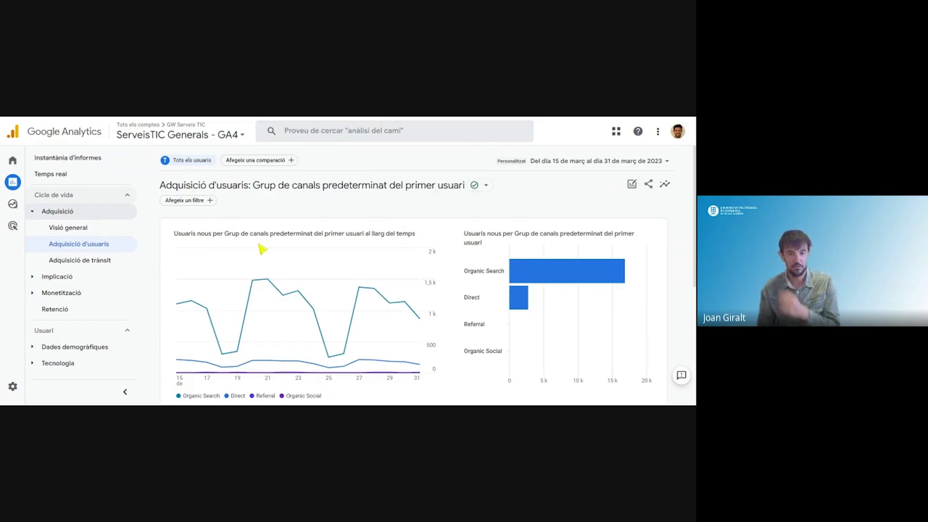
# - Examine the new users brought in by Organic Search, Direct, Referral and Organic Social in the user acquisition bar chart
pyautogui.scroll(-2, 262, 248)
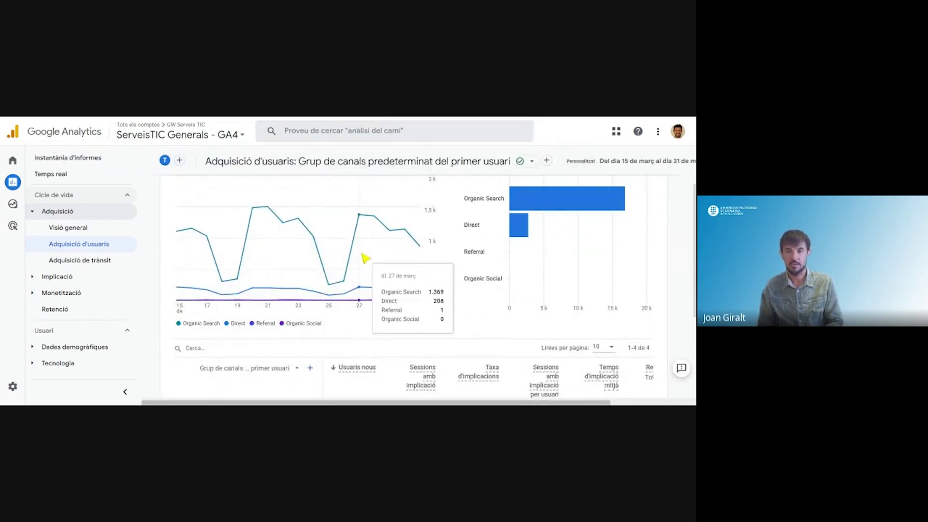
pyautogui.scroll(1, 441, 255)
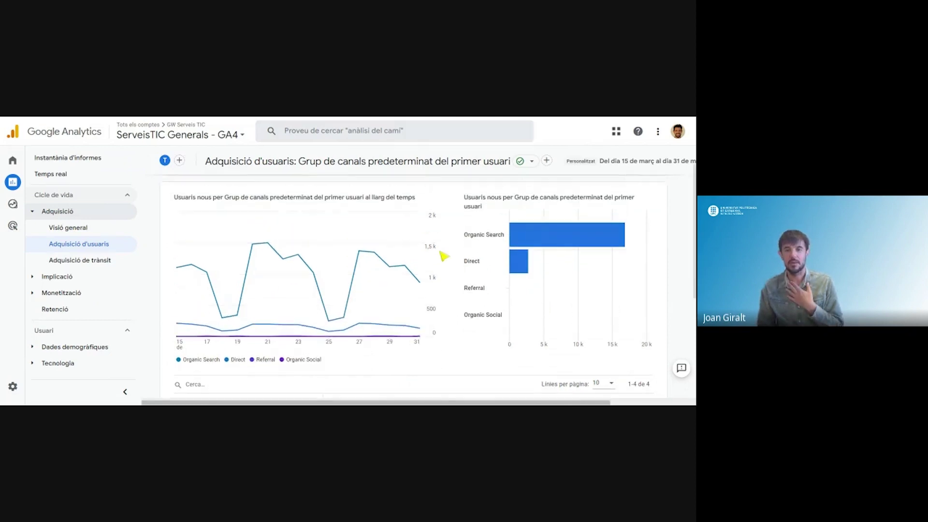
pyautogui.moveTo(493, 244)
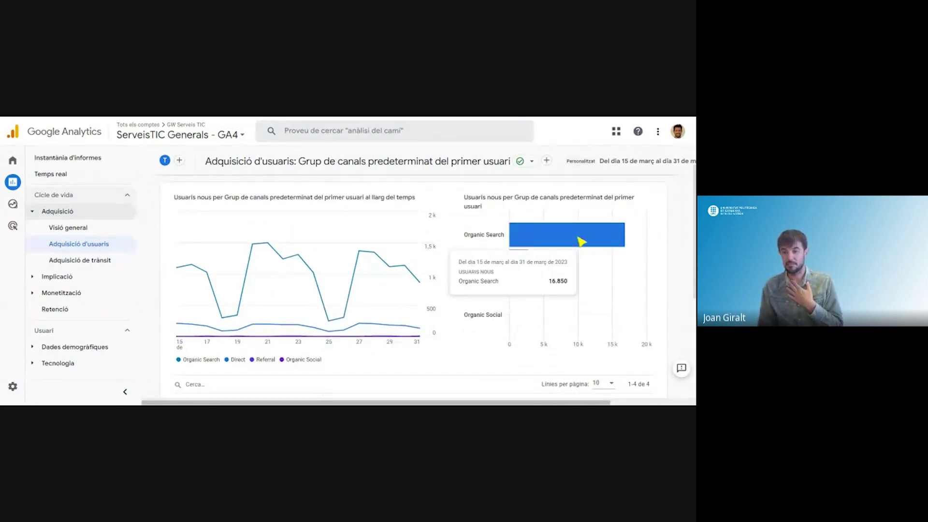
pyautogui.moveTo(520, 268)
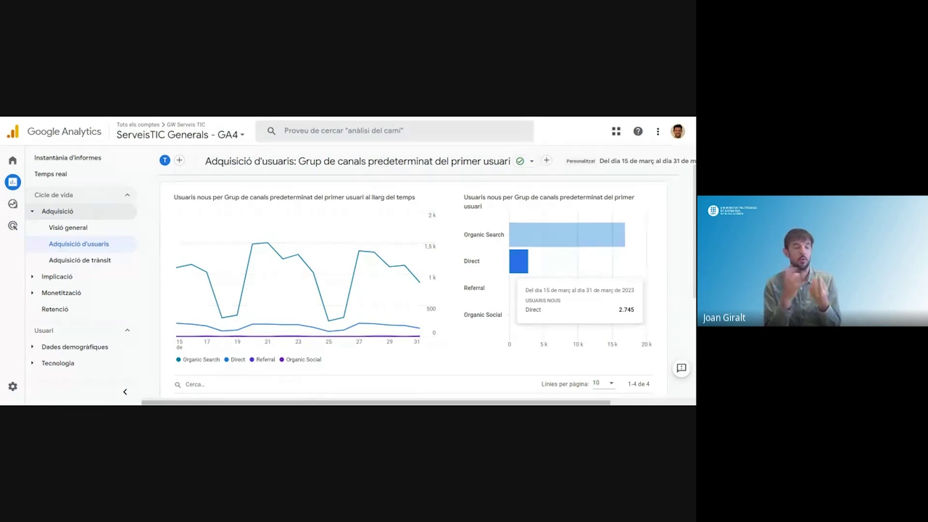
pyautogui.moveTo(518, 299)
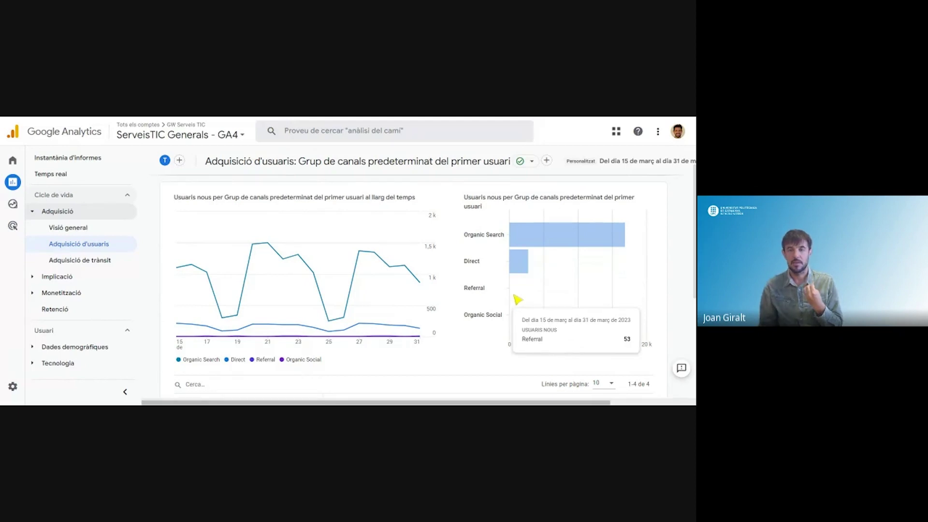
pyautogui.moveTo(513, 316)
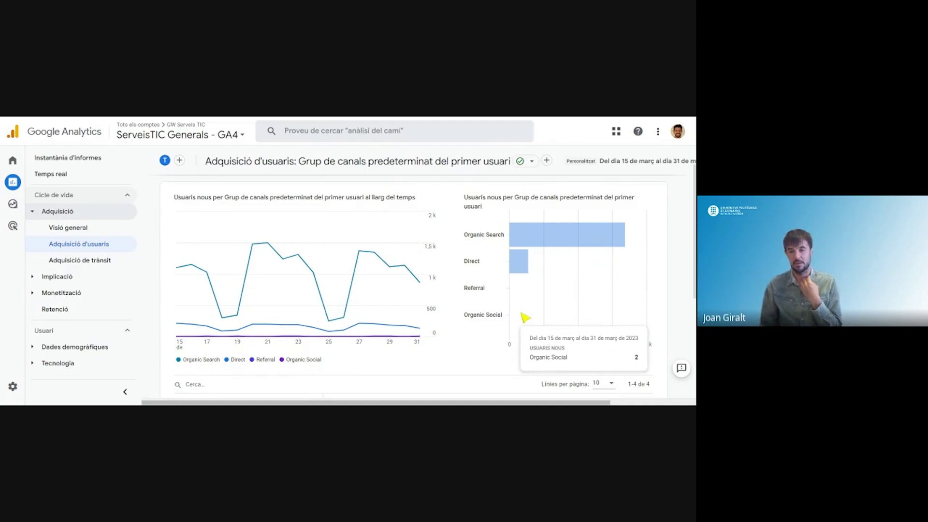
pyautogui.moveTo(526, 239)
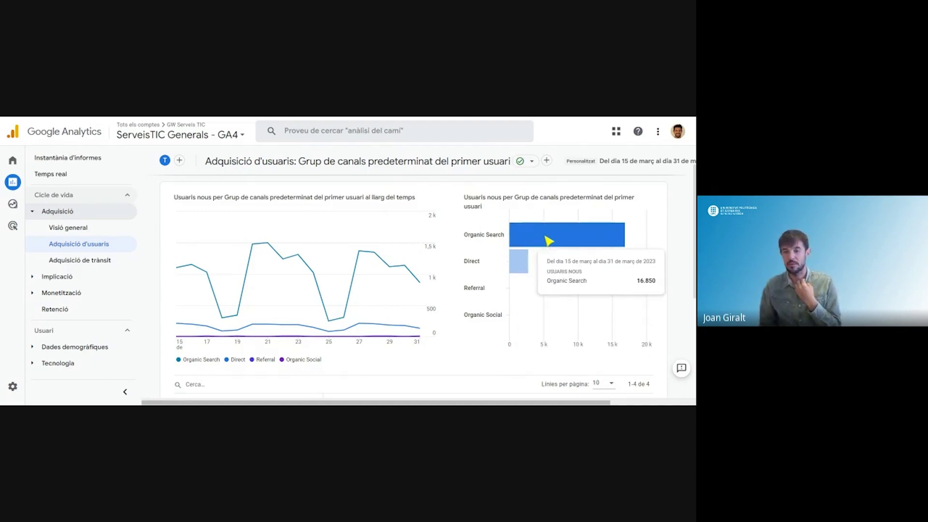
pyautogui.moveTo(454, 291)
# - Review the user acquisition table's engaged sessions and engagement rate for each first-user channel group
pyautogui.scroll(-4, 455, 291)
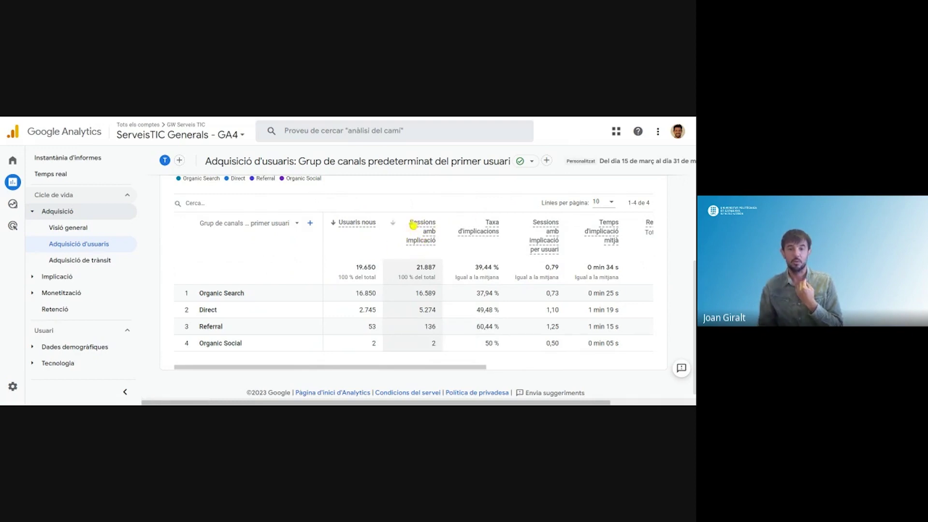
pyautogui.moveTo(435, 238)
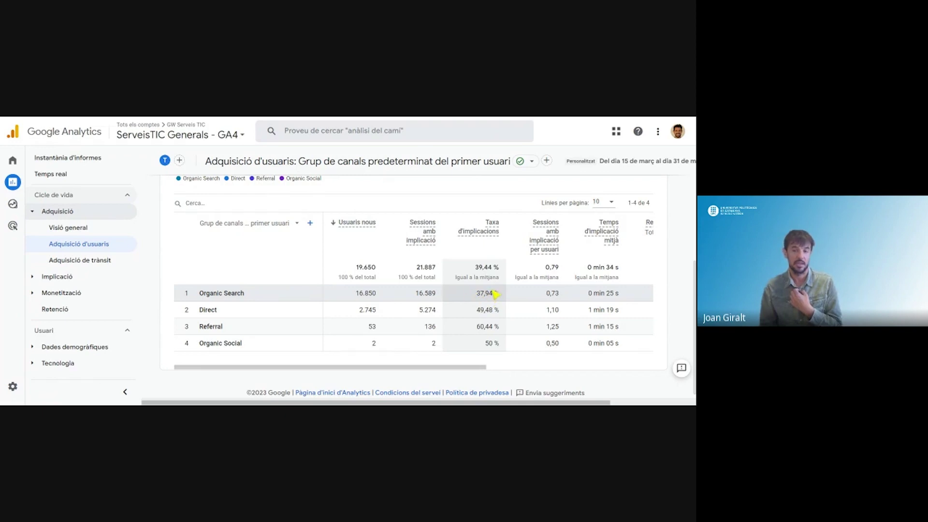
pyautogui.scroll(4, 464, 293)
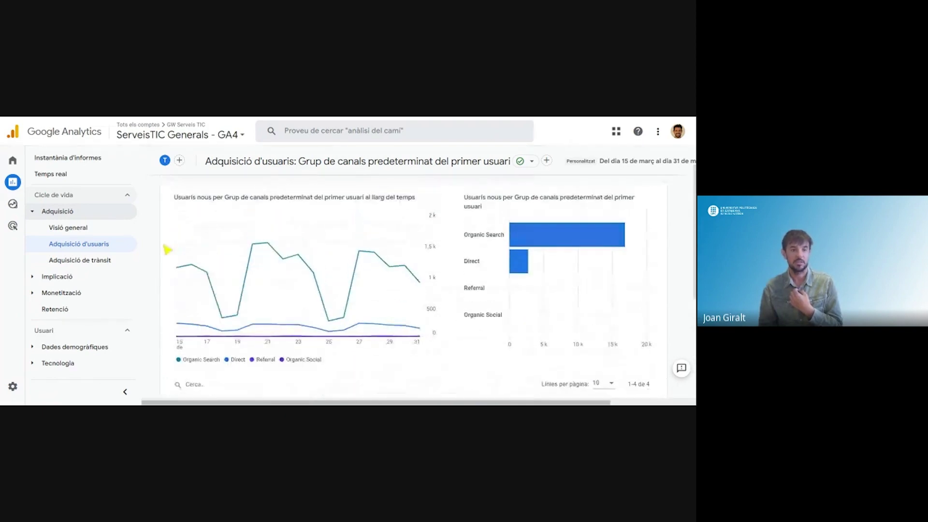
pyautogui.scroll(-3, 227, 259)
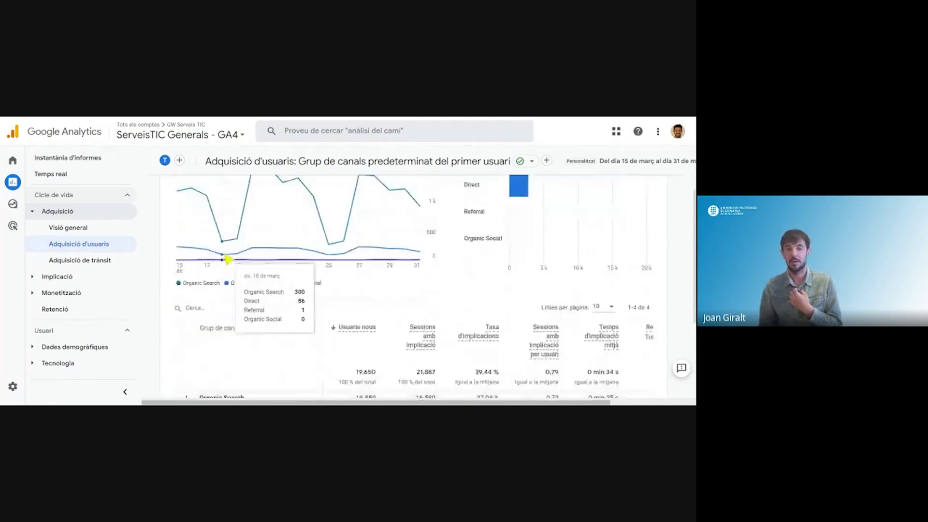
# - Open the Adquisició de trànsit report and review its table of users, sessions and engagement time by session channel group
pyautogui.click(93, 262)
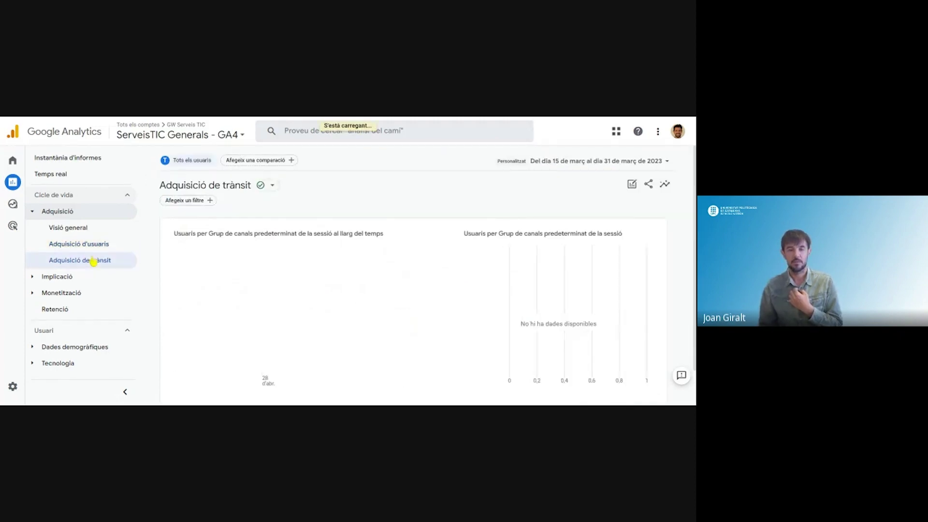
pyautogui.scroll(-3, 354, 277)
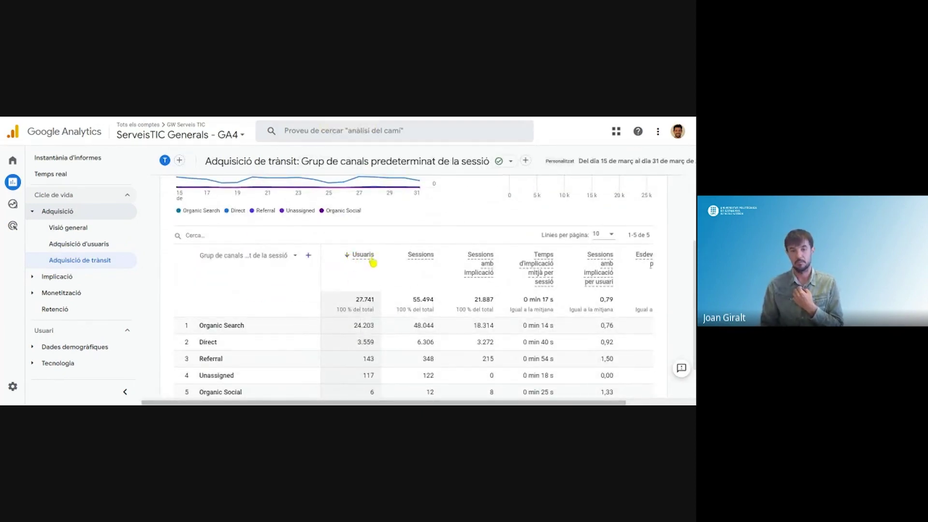
pyautogui.scroll(-1, 368, 261)
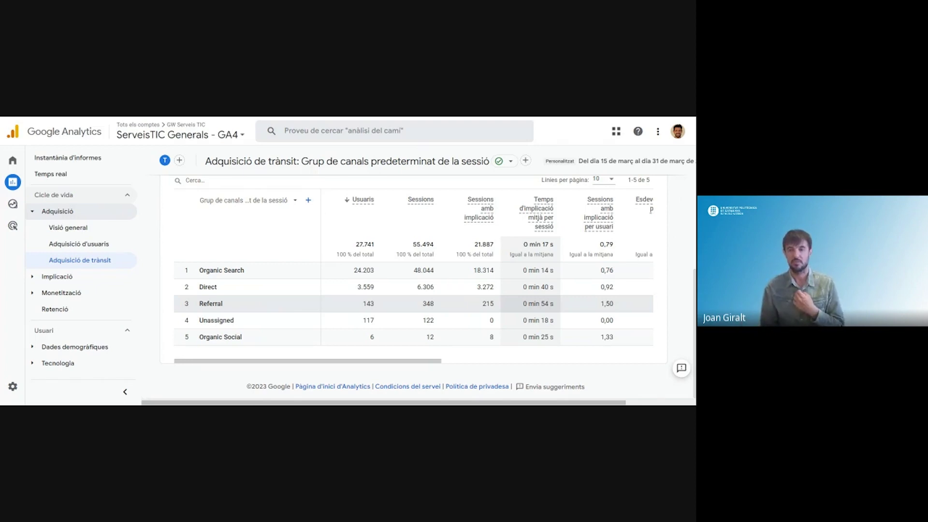
pyautogui.scroll(3, 496, 296)
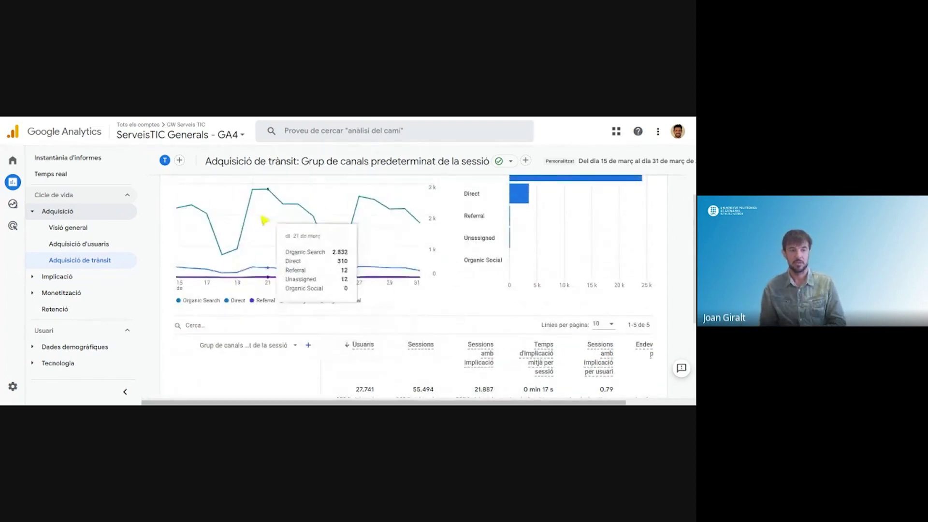